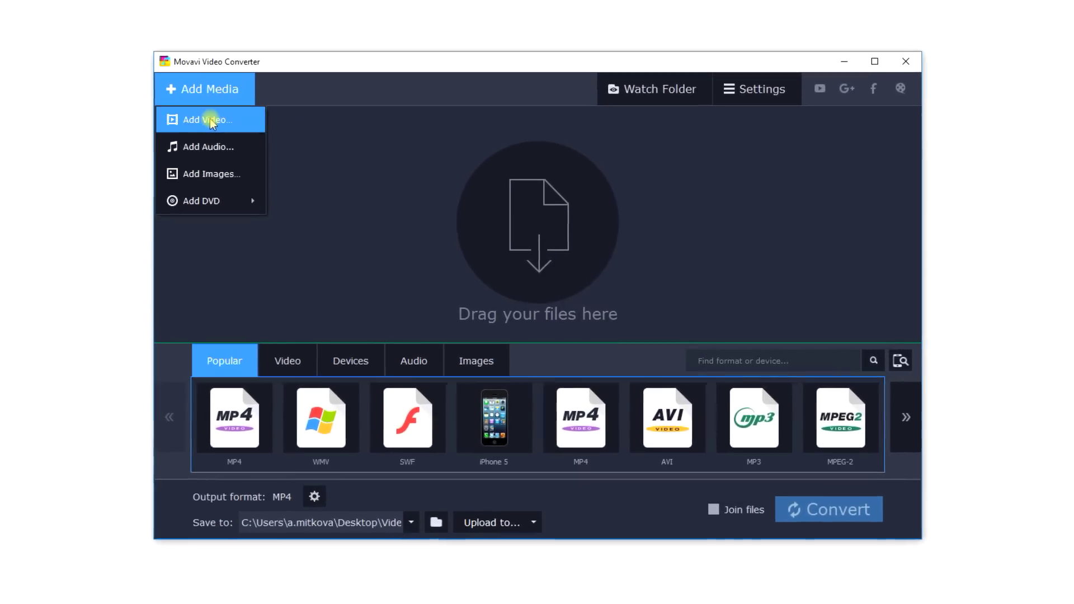
- Add the video 'Summer Adventures.wmv' from the Summer folder
click(212, 124)
double_click(573, 181)
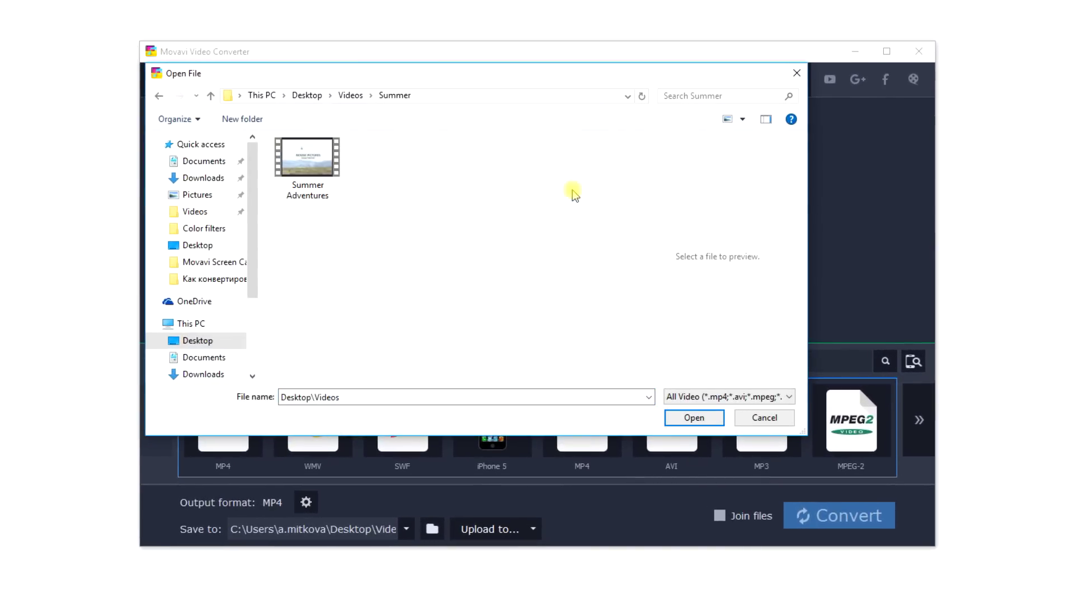
click(681, 420)
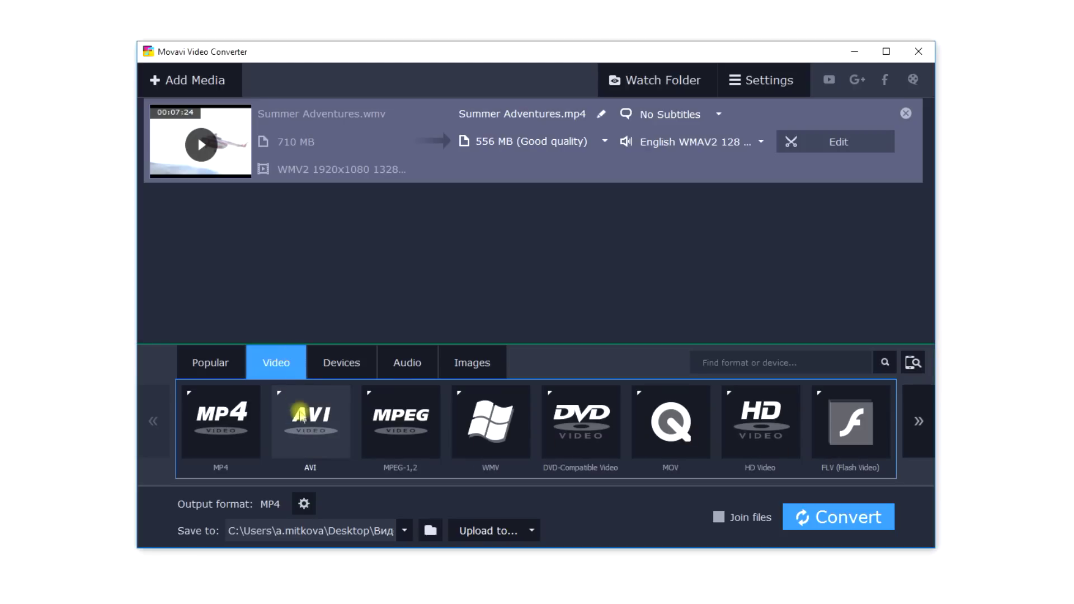
- Choose the DVD NTSC High Quality preset and trim off the P.S. ending near 06:15
click(586, 434)
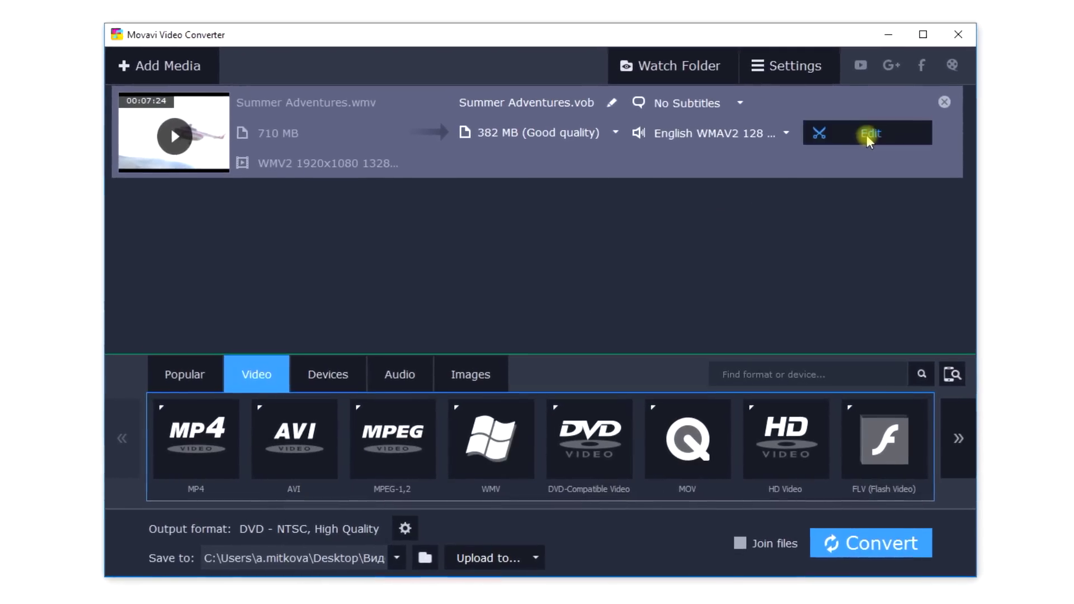
click(866, 139)
click(635, 532)
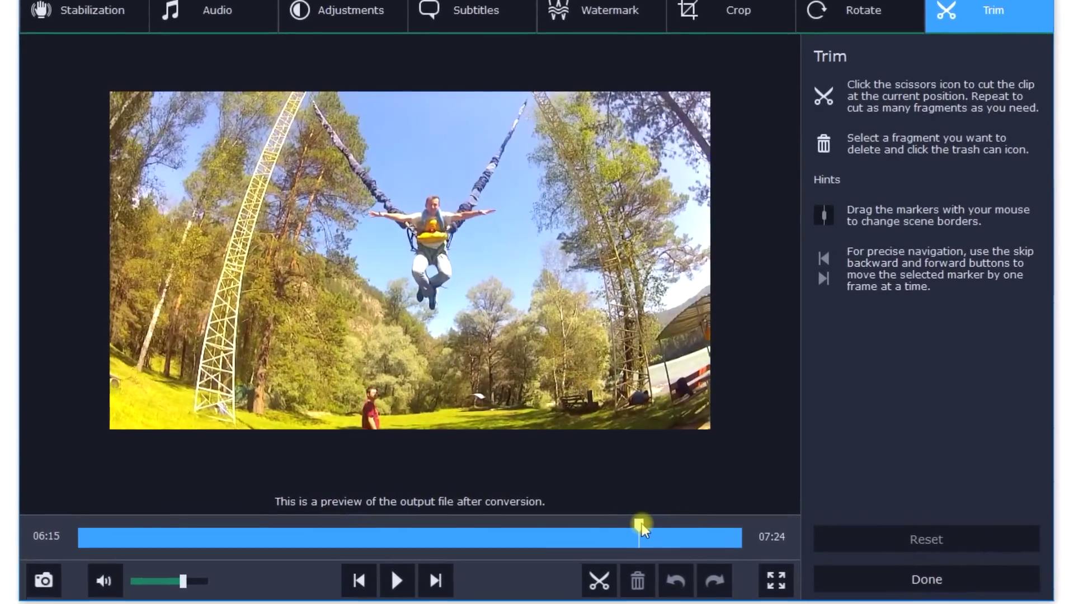
drag(642, 523, 648, 525)
click(599, 580)
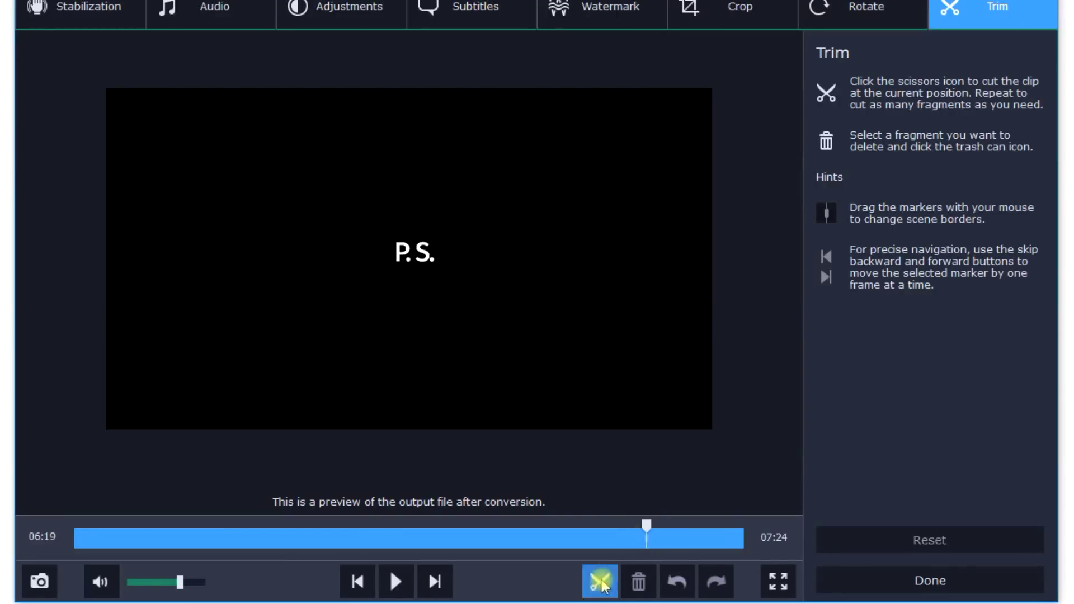
click(669, 538)
click(639, 580)
click(849, 578)
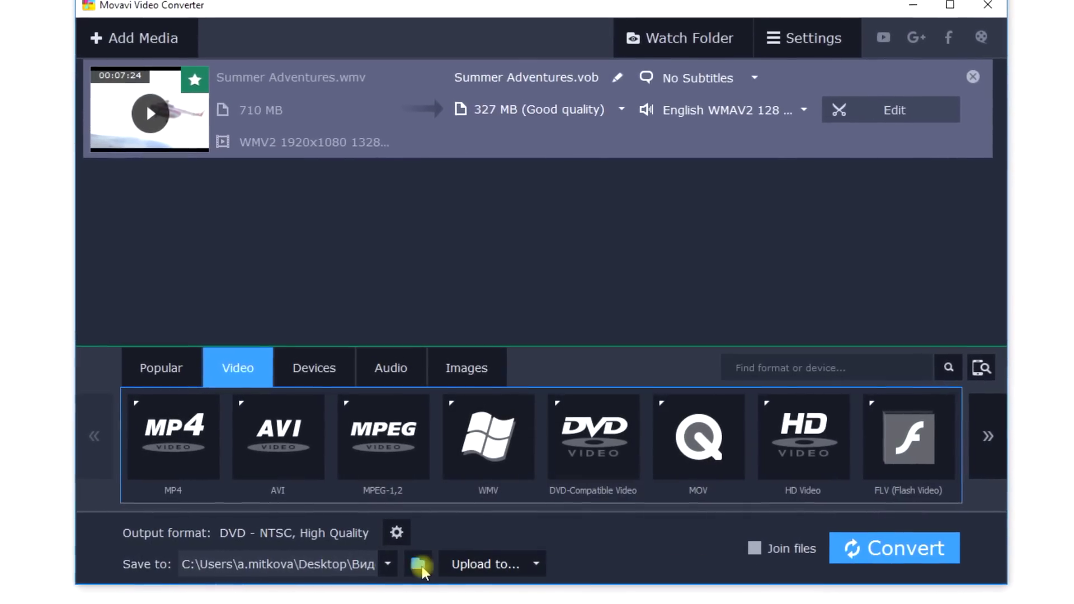
- Set the Summer folder as the output location
click(415, 565)
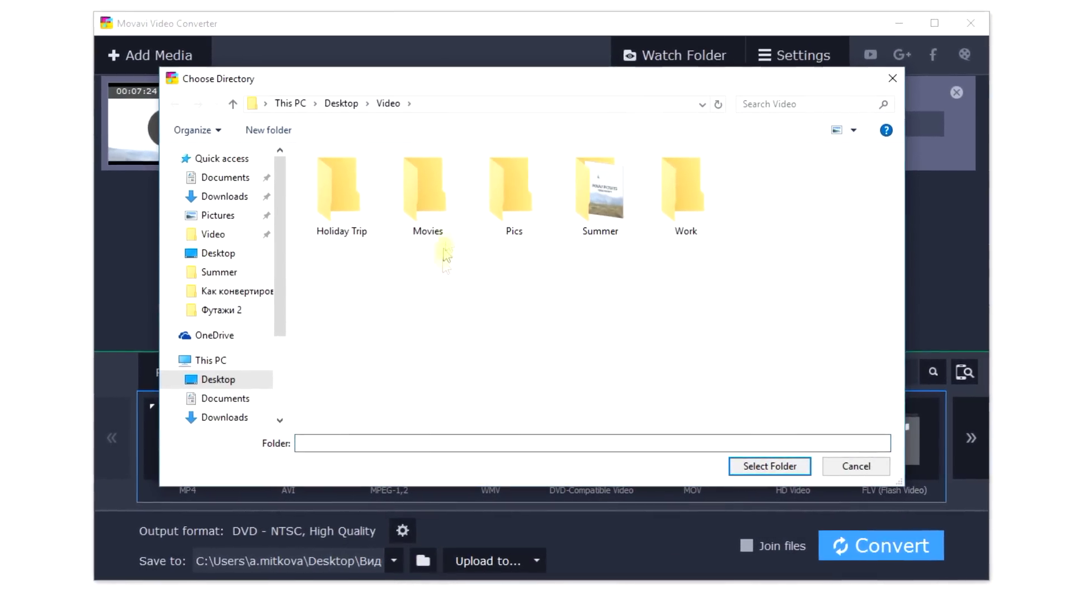
click(600, 196)
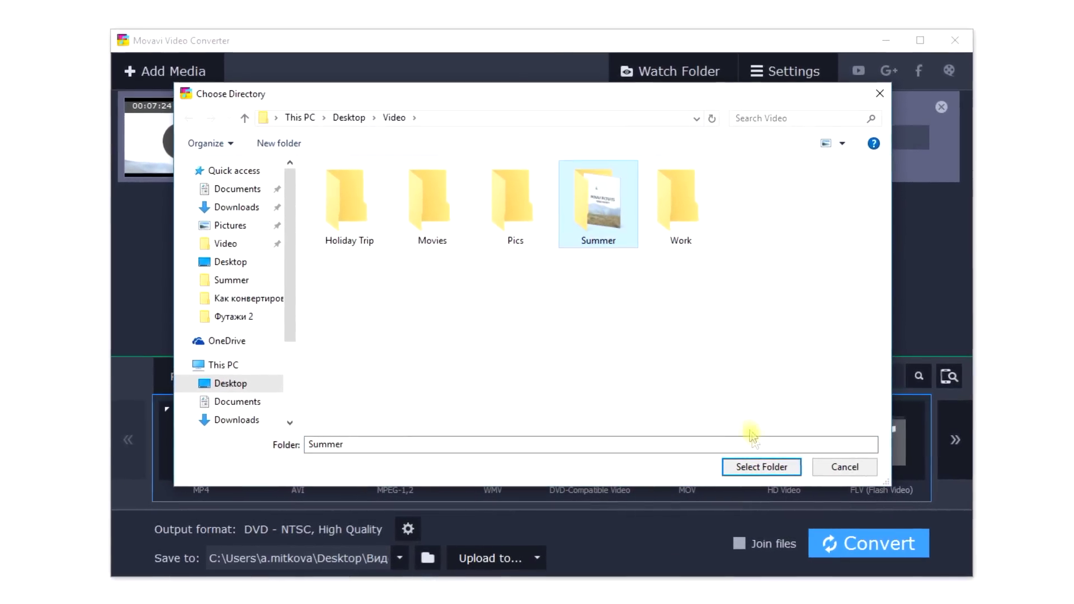
click(765, 468)
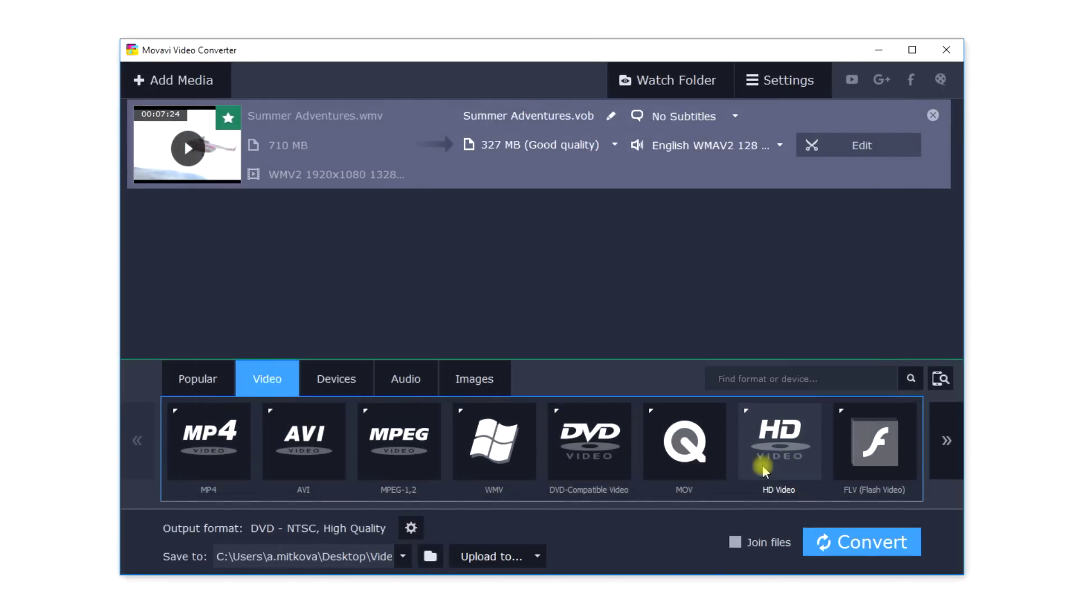
- Start converting Summer Adventures to a DVD-NTSC .vob file
click(873, 542)
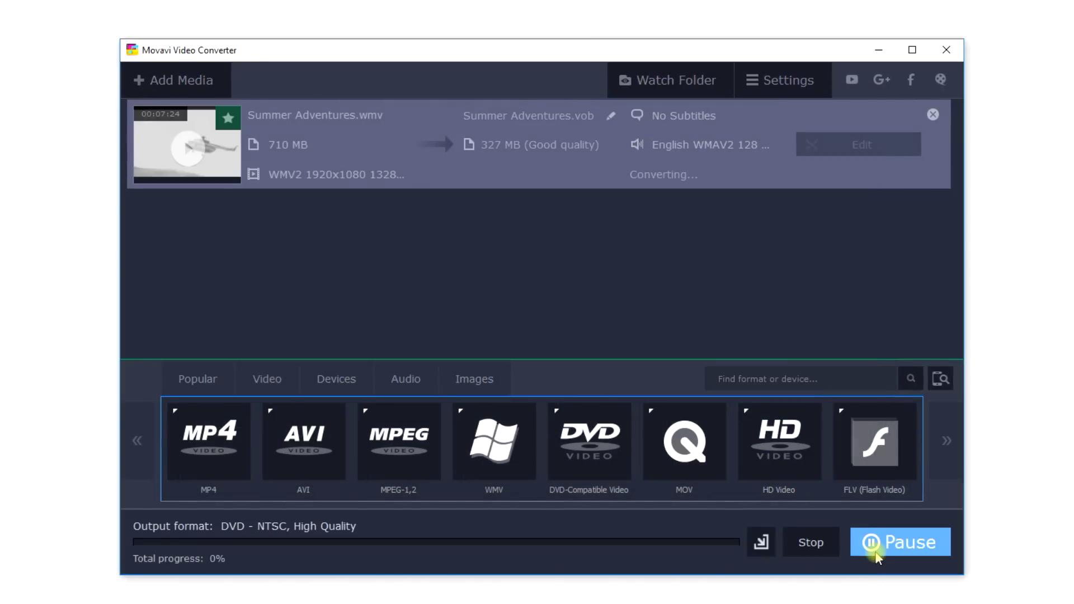